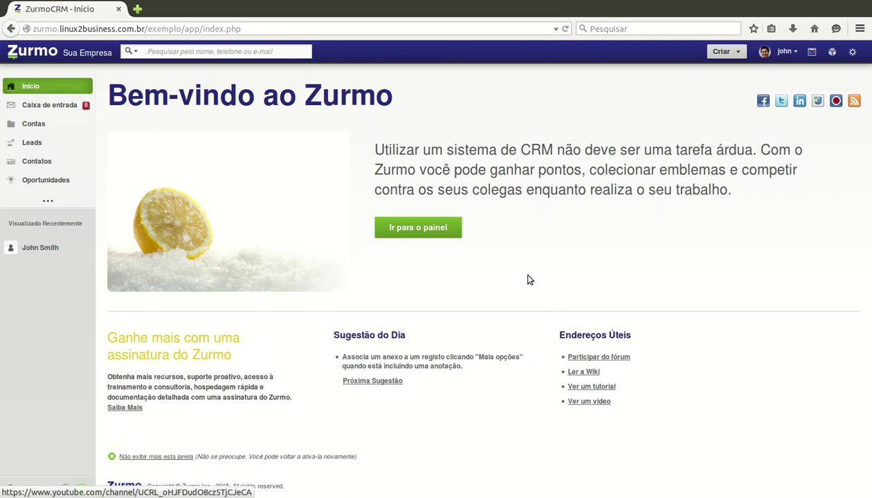
Step: Go to the dashboard and post "Mensagem de texto." in the "O que está acontecendo?" feed
{"action": "left_click", "coordinate": [451, 234]}
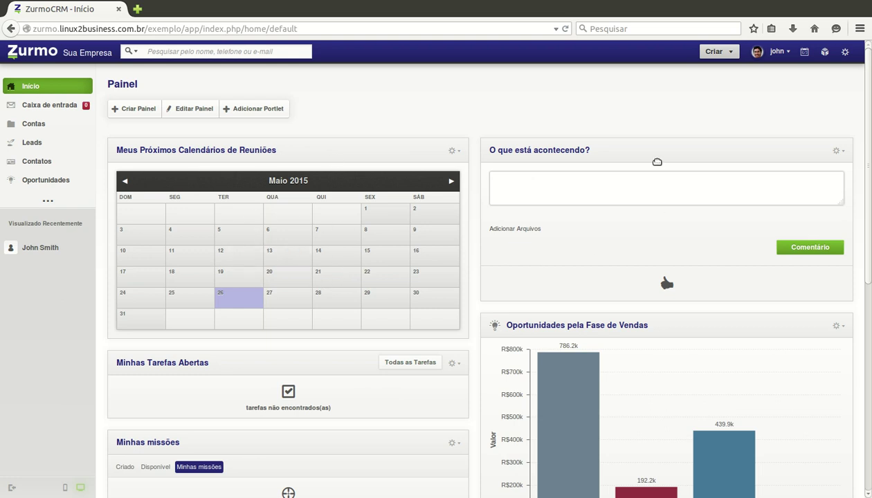
{"action": "left_click", "coordinate": [630, 199]}
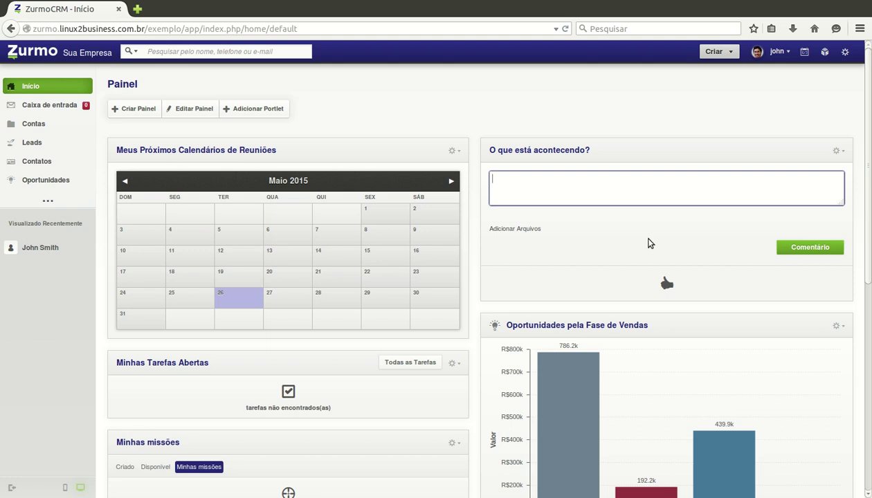
{"action": "type", "text": "Mensagem de texto."}
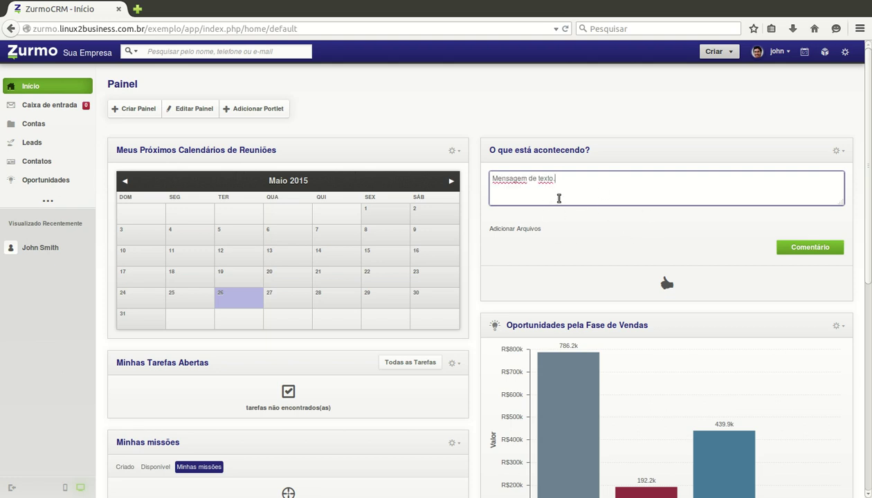
{"action": "left_click", "coordinate": [820, 249]}
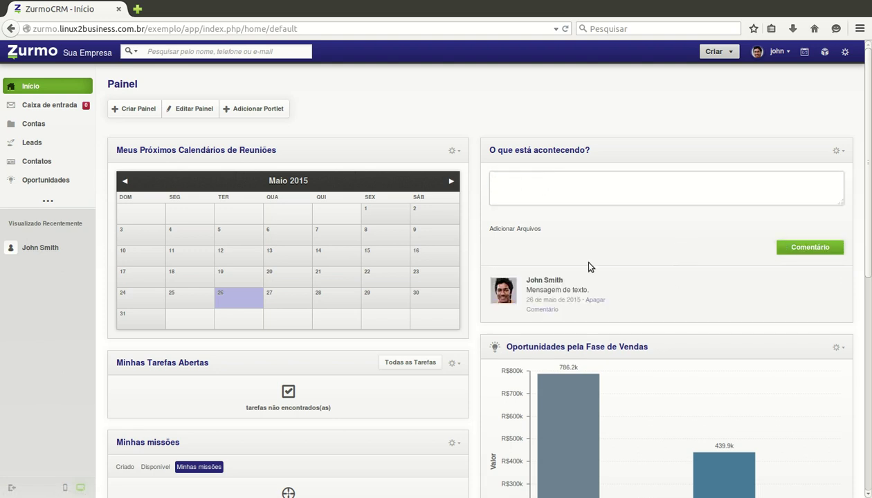
Step: Comment "Mensagem de texto." under the new post in the "O que está acontecendo?" feed
{"action": "left_click", "coordinate": [586, 328]}
{"action": "left_click", "coordinate": [622, 347]}
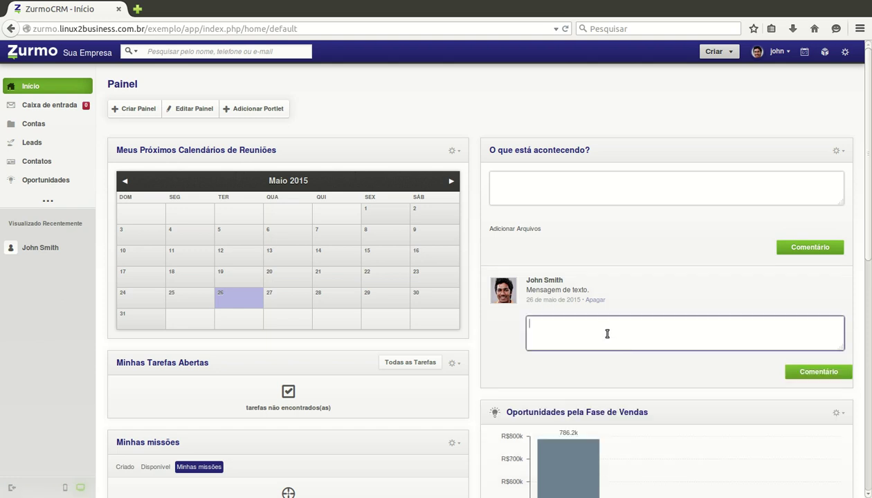
{"action": "type", "text": "Mensagem de texto."}
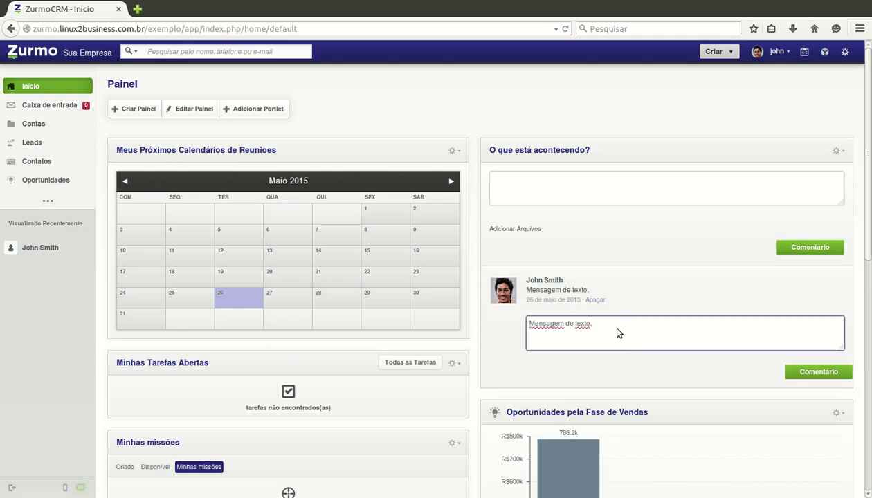
{"action": "left_click", "coordinate": [816, 374]}
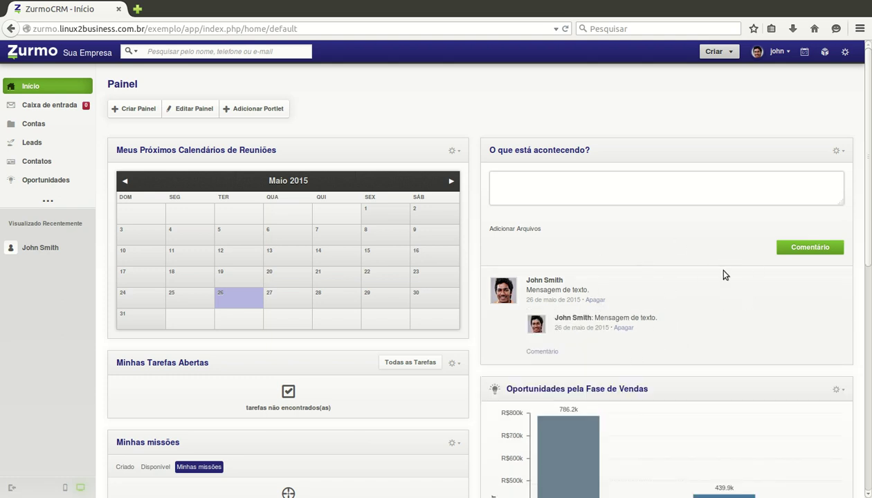
Step: Examine the dashboard's portlets, including the latest activities and the opportunity charts by sales stage and lead source
{"action": "scroll", "coordinate": [500, 285], "scroll_direction": "down", "scroll_amount": 3}
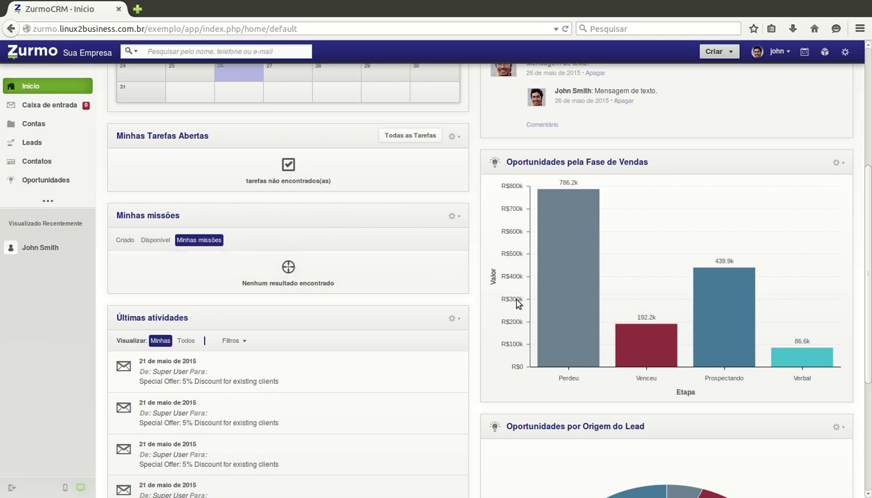
{"action": "scroll", "coordinate": [518, 302], "scroll_direction": "down", "scroll_amount": 3}
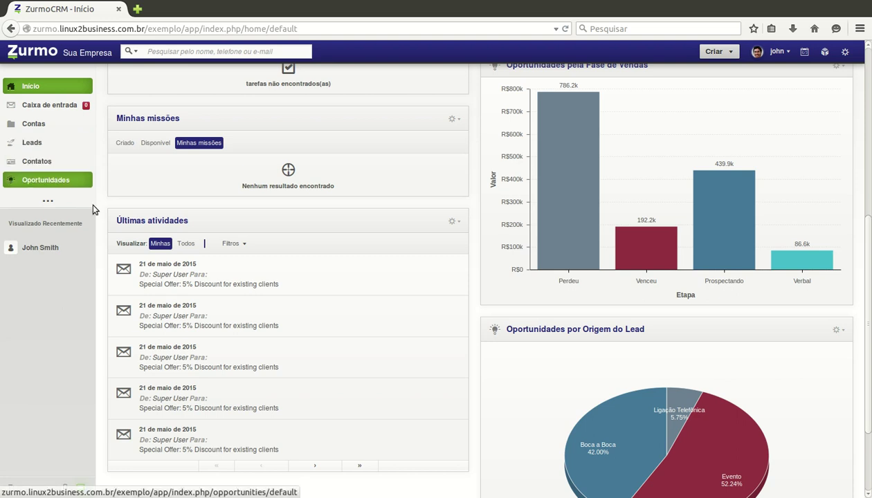
{"action": "scroll", "coordinate": [501, 318], "scroll_direction": "up", "scroll_amount": 1}
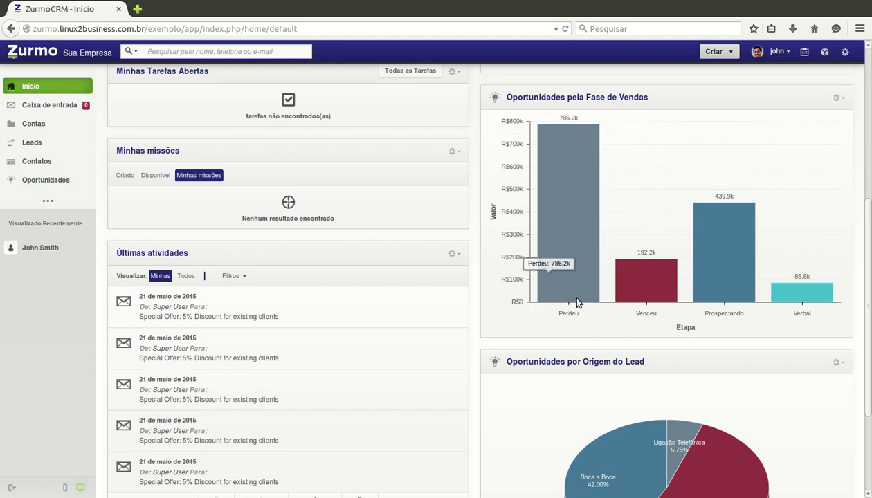
{"action": "scroll", "coordinate": [542, 330], "scroll_direction": "down", "scroll_amount": 1}
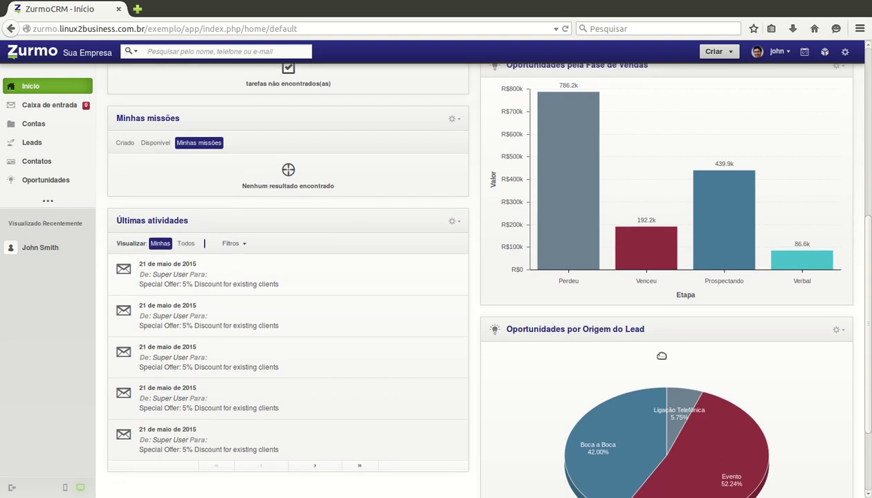
{"action": "scroll", "coordinate": [662, 356], "scroll_direction": "up", "scroll_amount": 1}
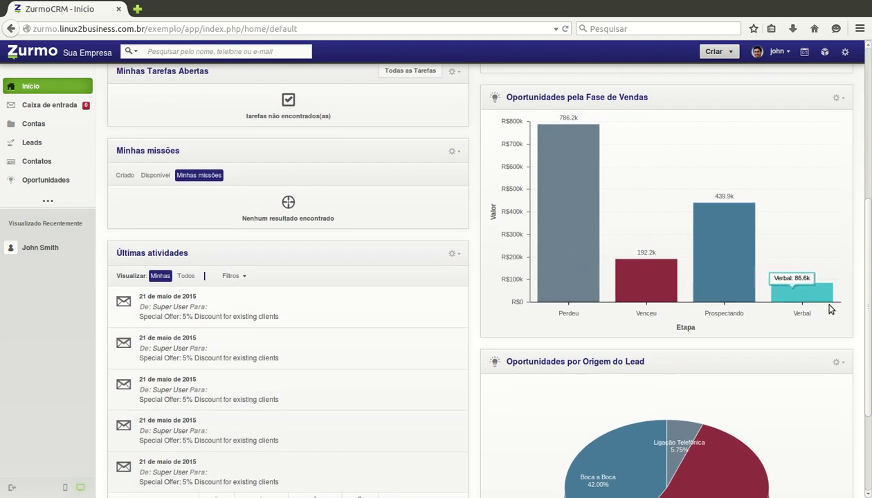
{"action": "scroll", "coordinate": [584, 310], "scroll_direction": "down", "scroll_amount": 4}
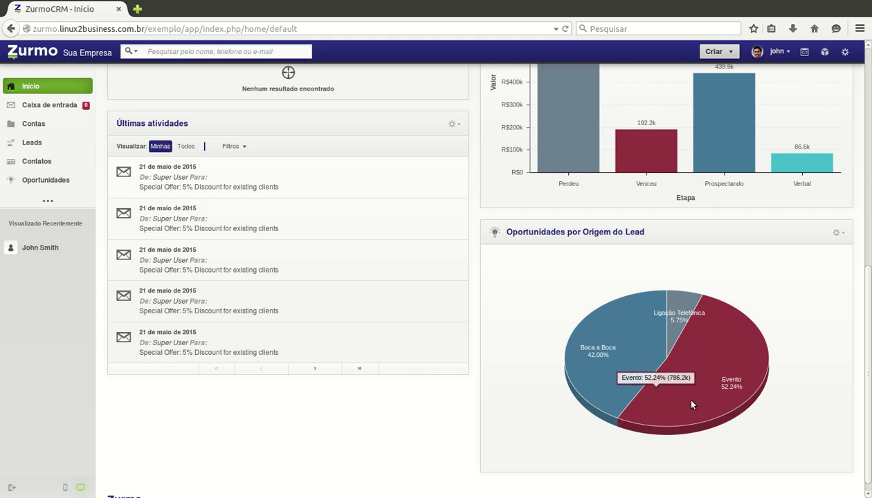
{"action": "scroll", "coordinate": [542, 358], "scroll_direction": "up", "scroll_amount": 5}
{"action": "scroll", "coordinate": [542, 357], "scroll_direction": "up", "scroll_amount": 2}
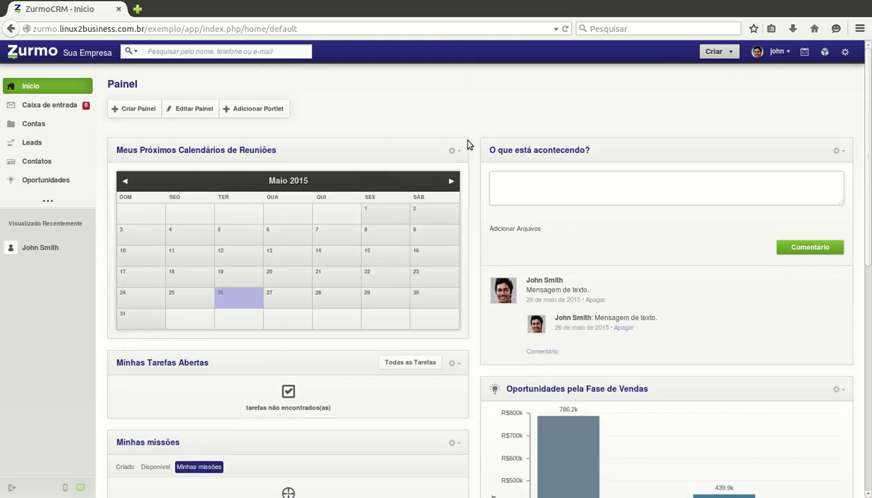
Step: Add the "Minhas Oportunidades" portlet to the dashboard
{"action": "left_click", "coordinate": [283, 114]}
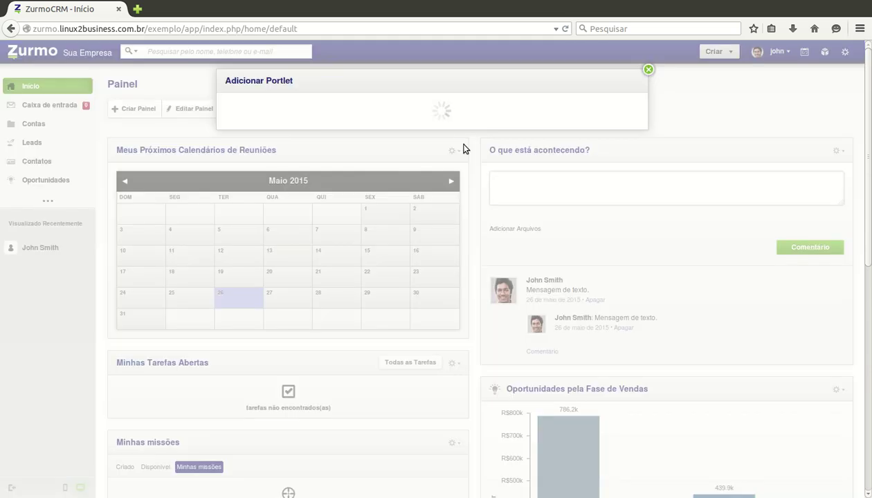
{"action": "scroll", "coordinate": [464, 148], "scroll_direction": "down", "scroll_amount": 6}
{"action": "scroll", "coordinate": [466, 164], "scroll_direction": "up", "scroll_amount": 4}
{"action": "scroll", "coordinate": [467, 165], "scroll_direction": "up", "scroll_amount": 1}
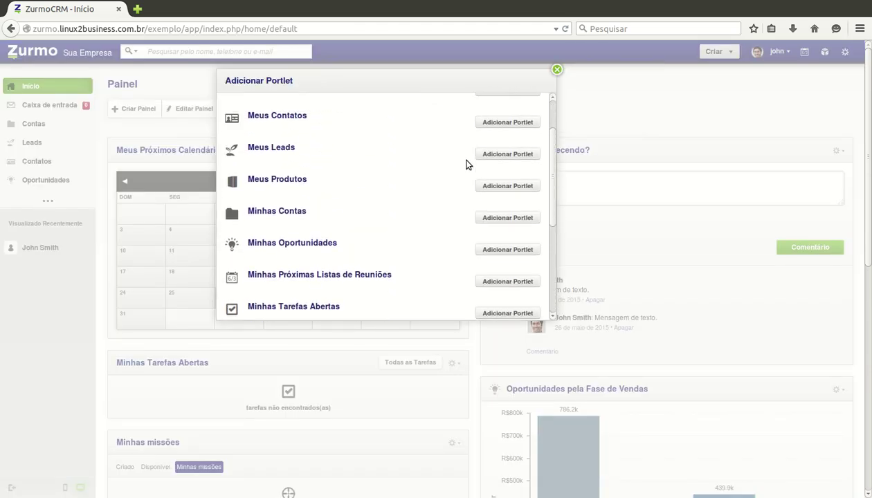
{"action": "scroll", "coordinate": [458, 194], "scroll_direction": "up", "scroll_amount": 2}
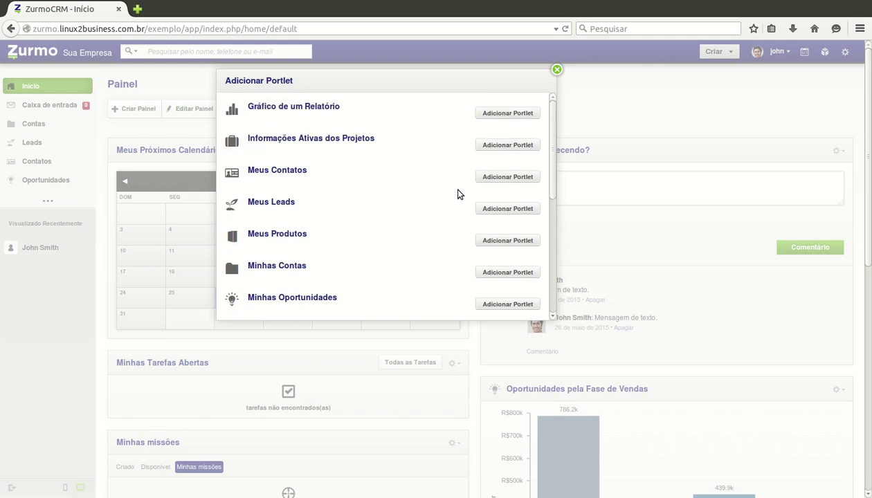
{"action": "scroll", "coordinate": [458, 195], "scroll_direction": "down", "scroll_amount": 3}
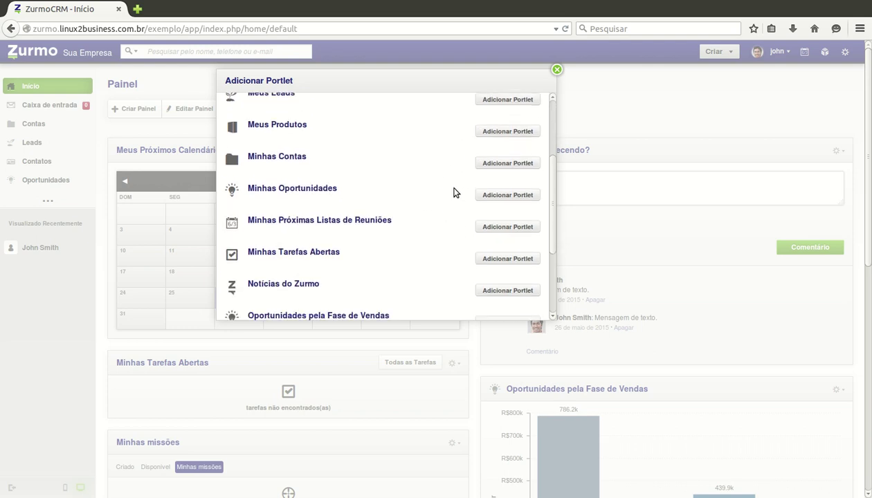
{"action": "scroll", "coordinate": [455, 193], "scroll_direction": "down", "scroll_amount": 2}
{"action": "scroll", "coordinate": [455, 193], "scroll_direction": "up", "scroll_amount": 4}
{"action": "scroll", "coordinate": [455, 192], "scroll_direction": "down", "scroll_amount": 5}
{"action": "scroll", "coordinate": [456, 191], "scroll_direction": "up", "scroll_amount": 2}
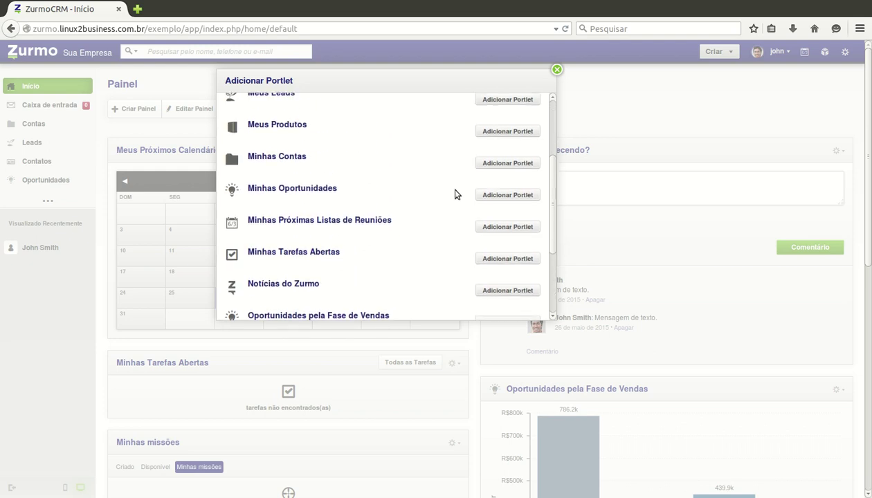
{"action": "left_click", "coordinate": [528, 197]}
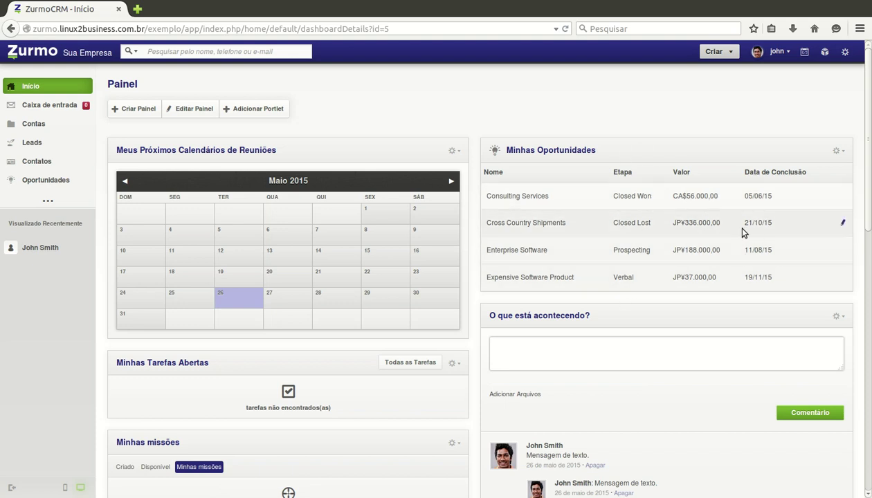
Step: Check the layout type options in the dashboard's edit form and leave it without saving
{"action": "left_click", "coordinate": [233, 124]}
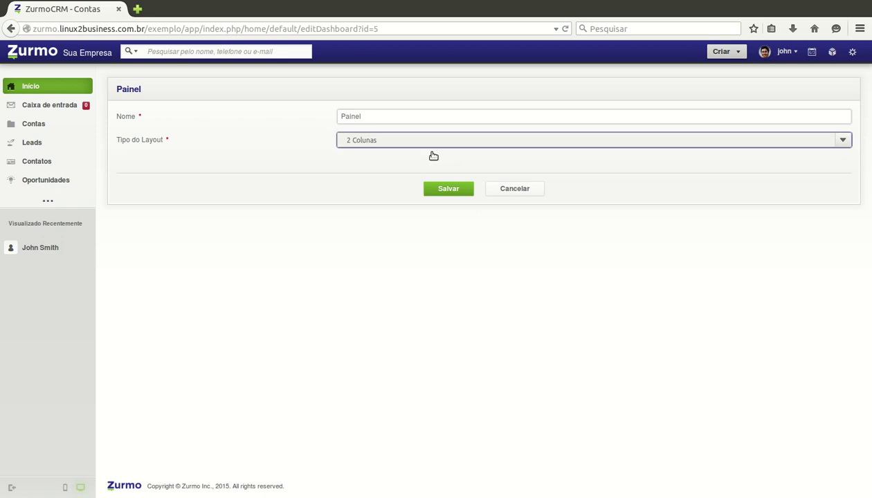
{"action": "left_click", "coordinate": [432, 146]}
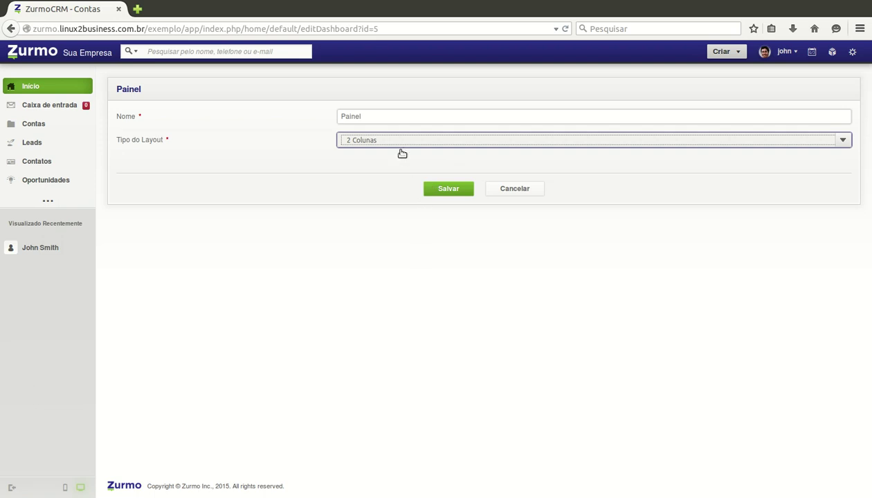
{"action": "left_click", "coordinate": [537, 195]}
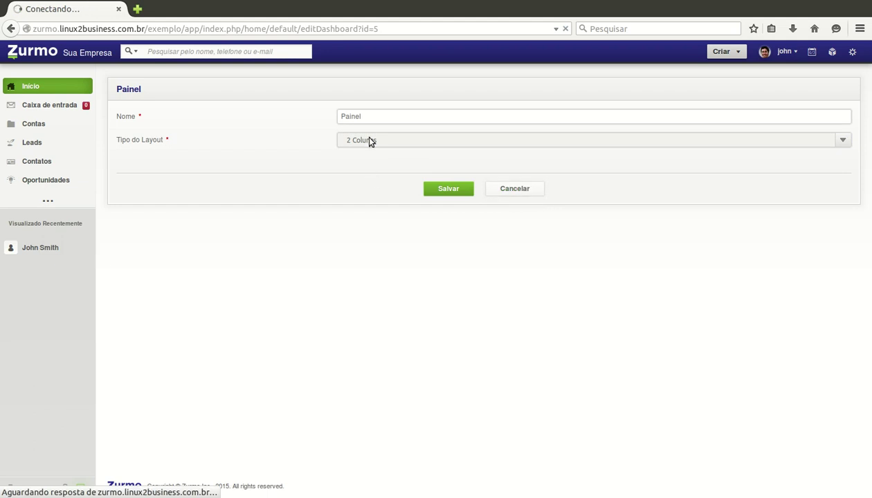